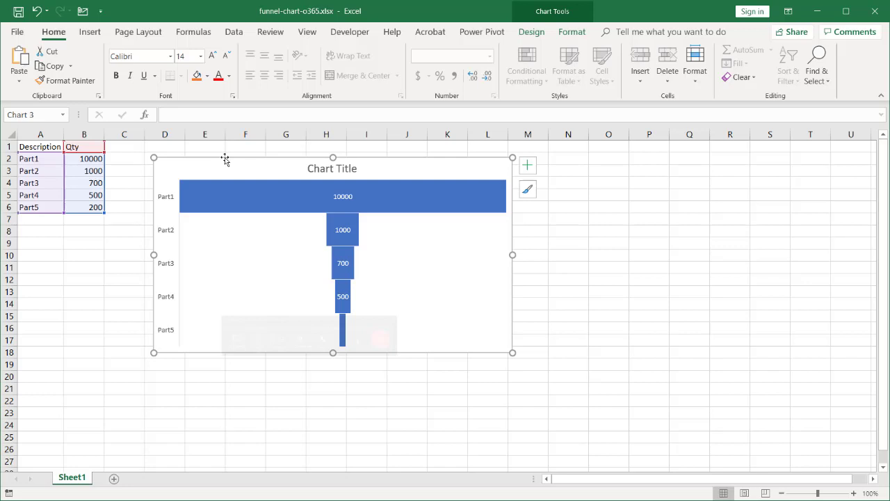
key(Delete)
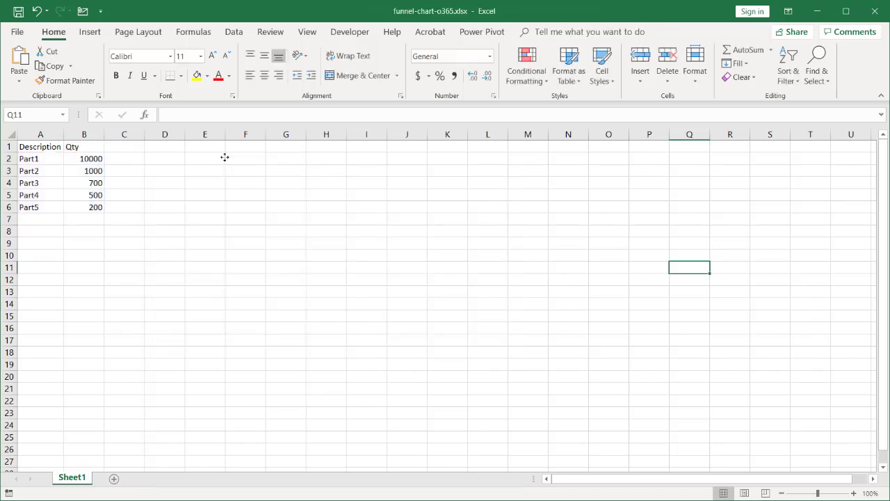
click(84, 159)
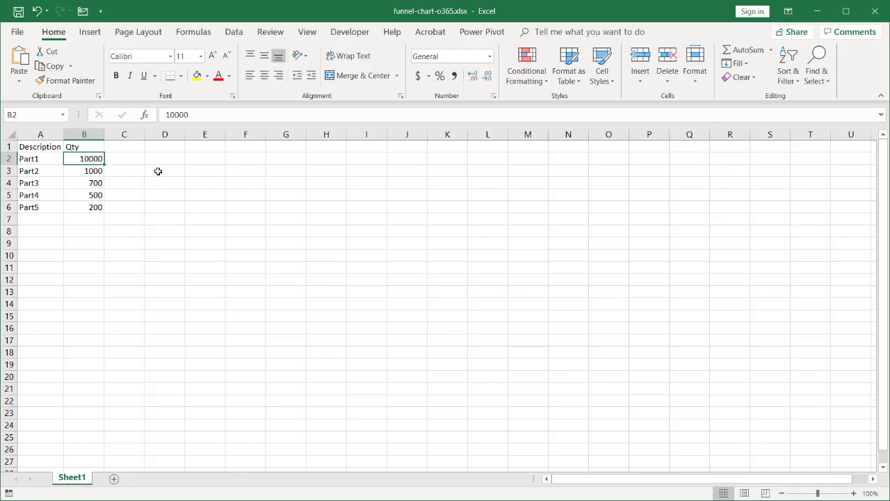
click(81, 175)
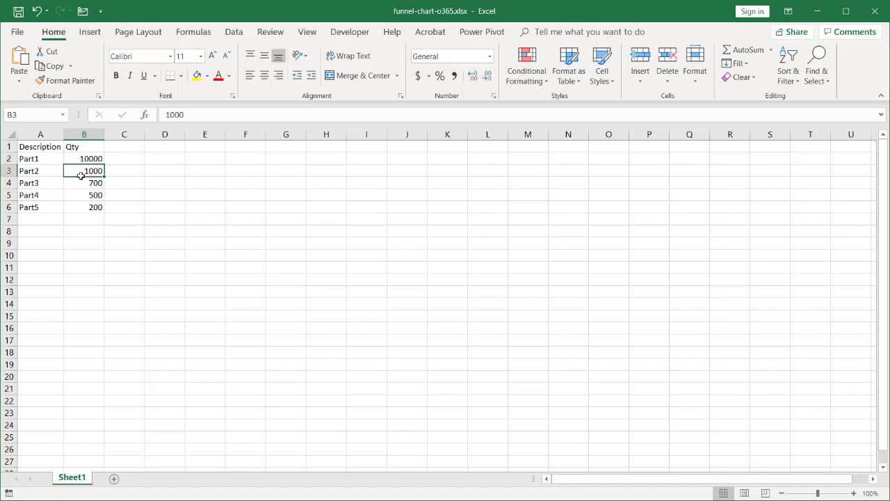
click(81, 184)
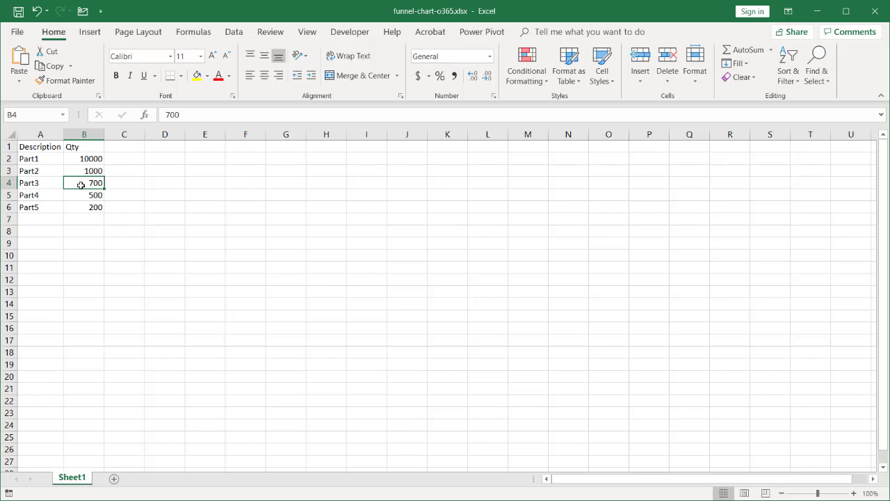
click(90, 195)
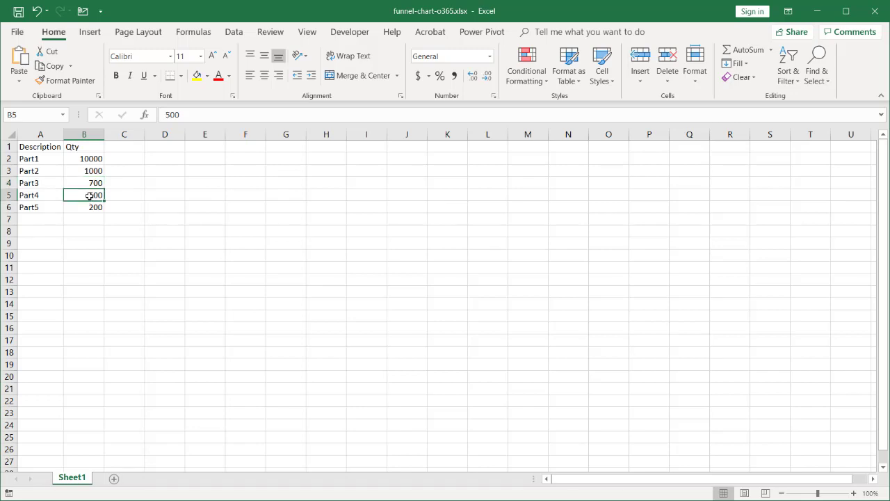
click(94, 210)
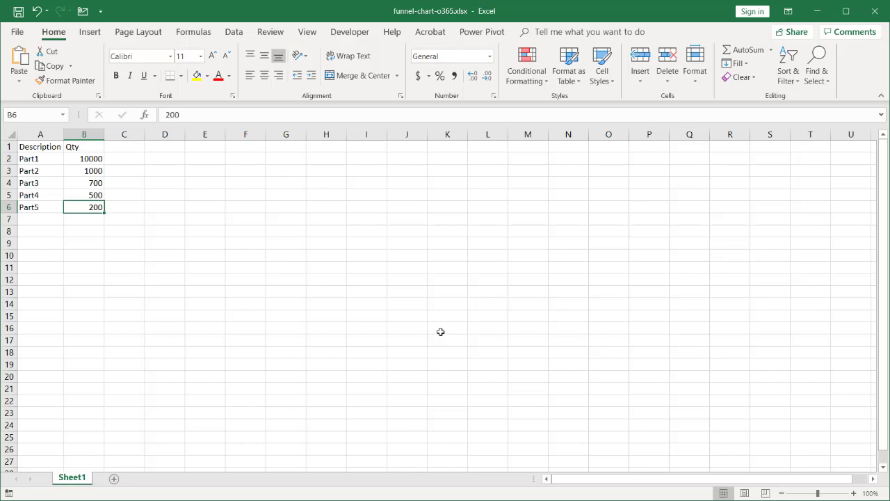
click(63, 172)
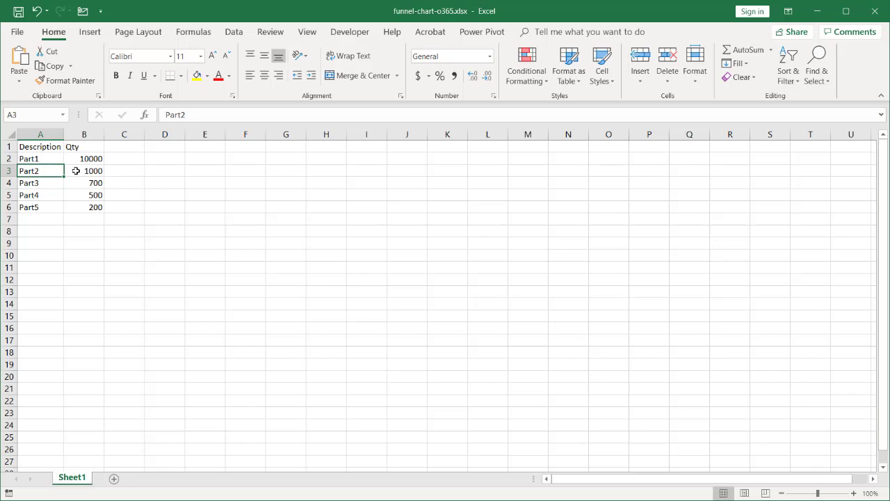
click(88, 159)
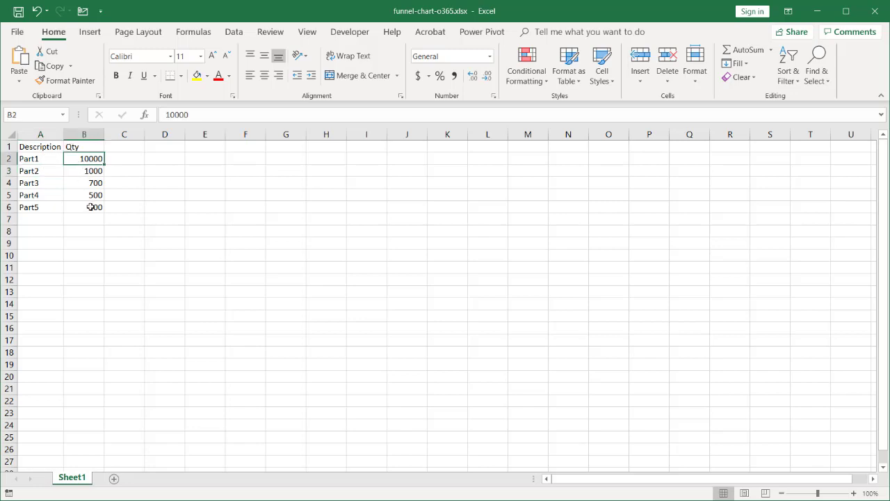
click(90, 207)
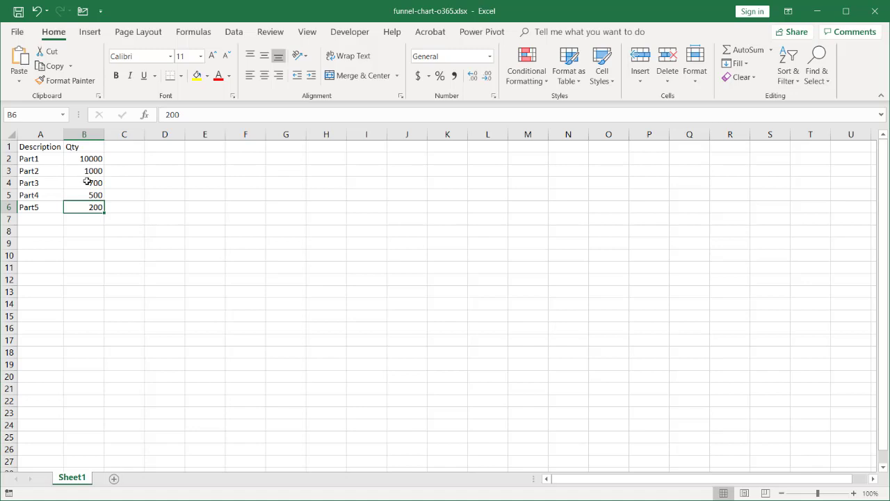
Step: Insert a Funnel chart of the Part1–Part5 quantities and drag it larger up and left
click(89, 32)
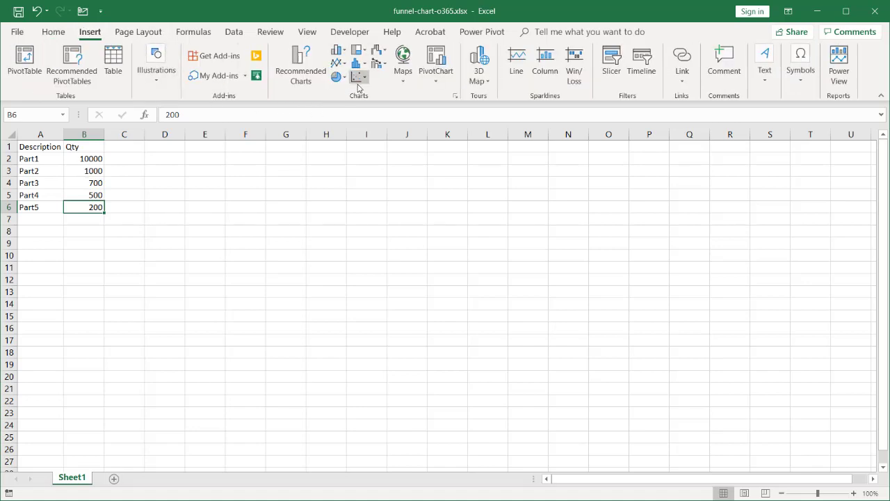
click(379, 50)
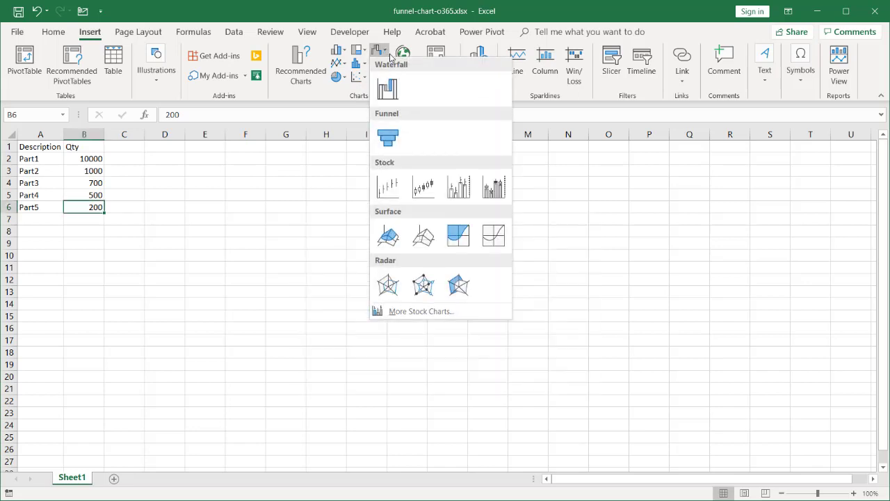
click(386, 138)
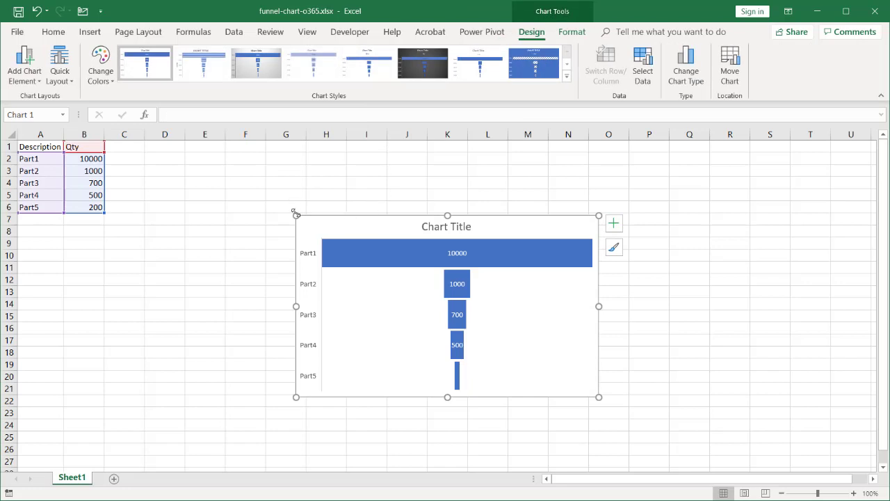
drag(283, 210, 176, 149)
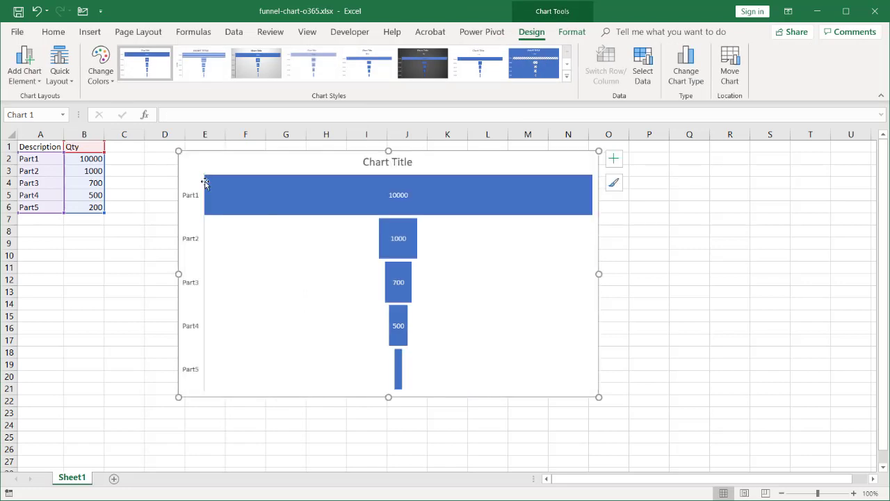
mouse_move(275, 216)
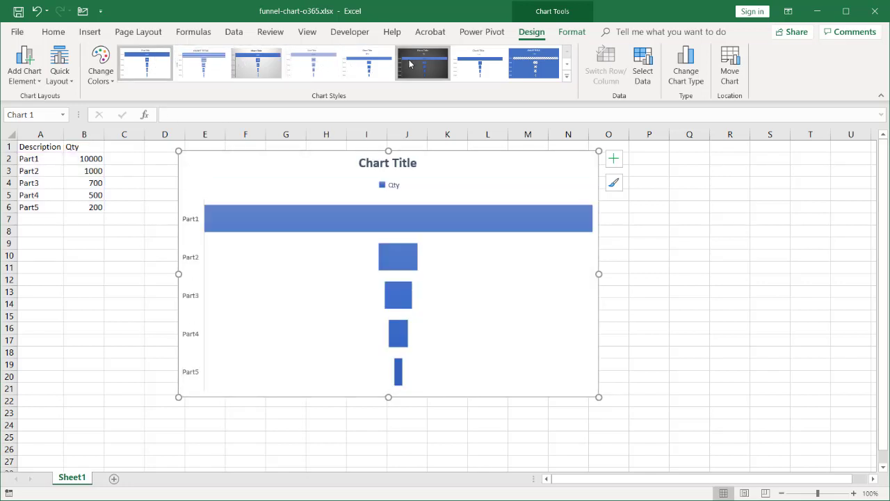
click(568, 76)
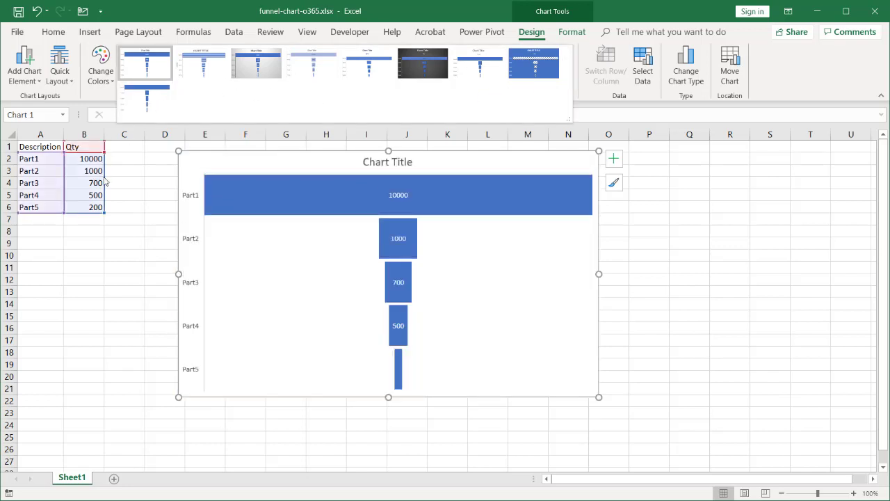
click(106, 82)
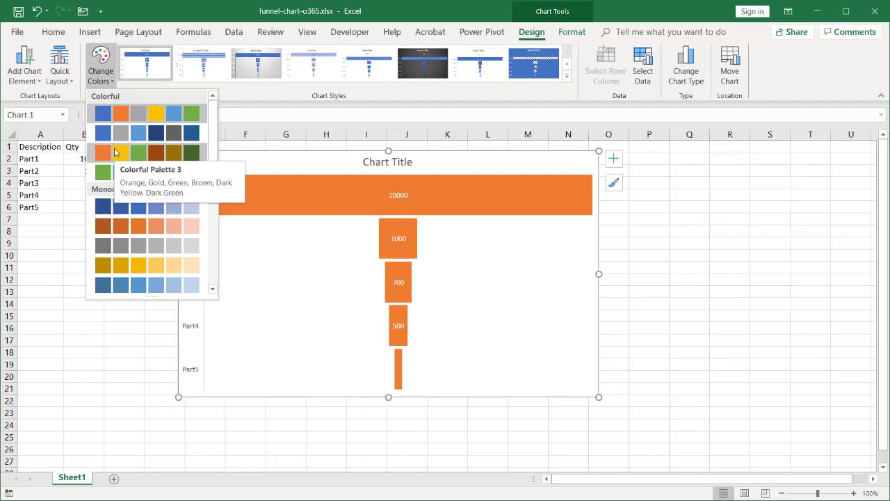
click(124, 372)
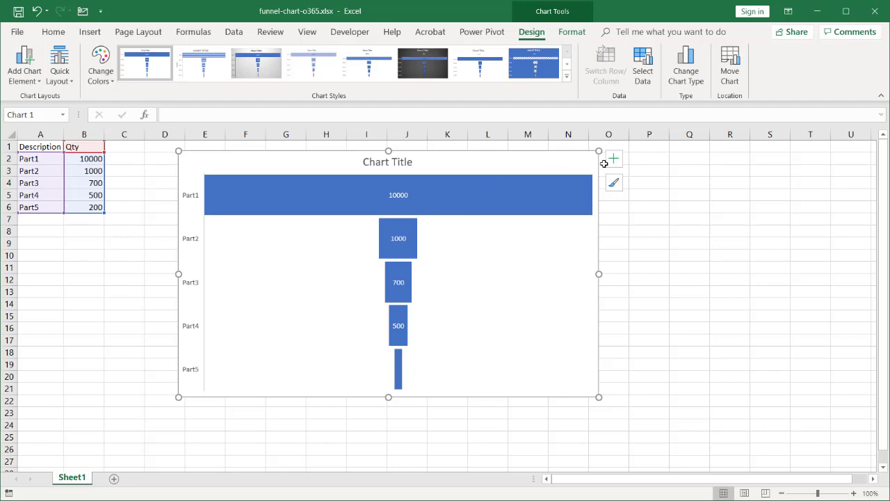
Step: Colour the Part1 funnel bar orange and the Part2 bar light blue
mouse_move(536, 189)
mouse_move(271, 193)
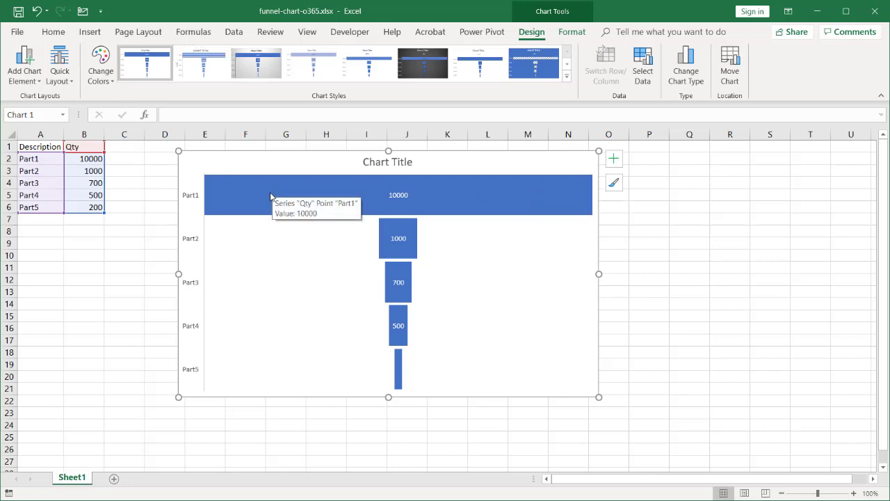
click(258, 191)
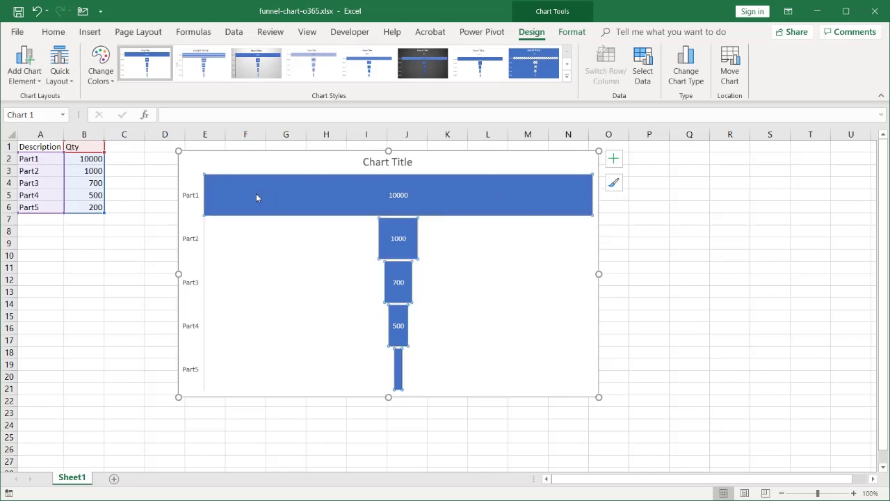
click(256, 196)
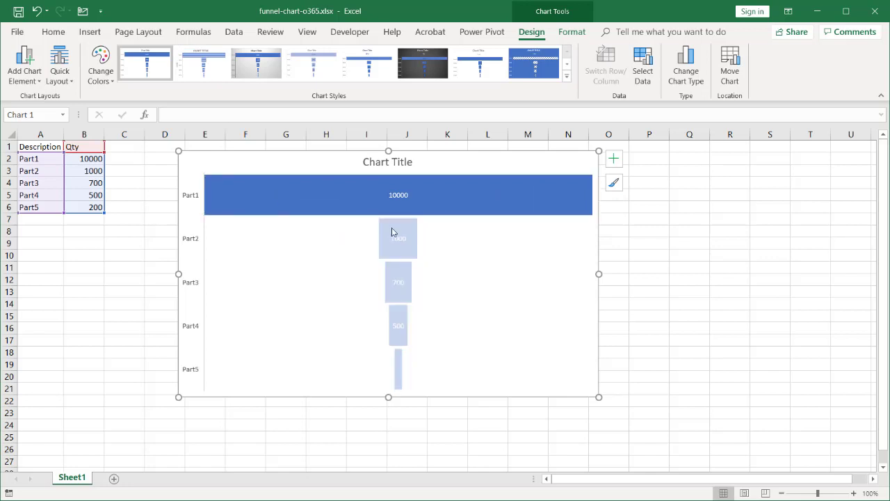
click(58, 32)
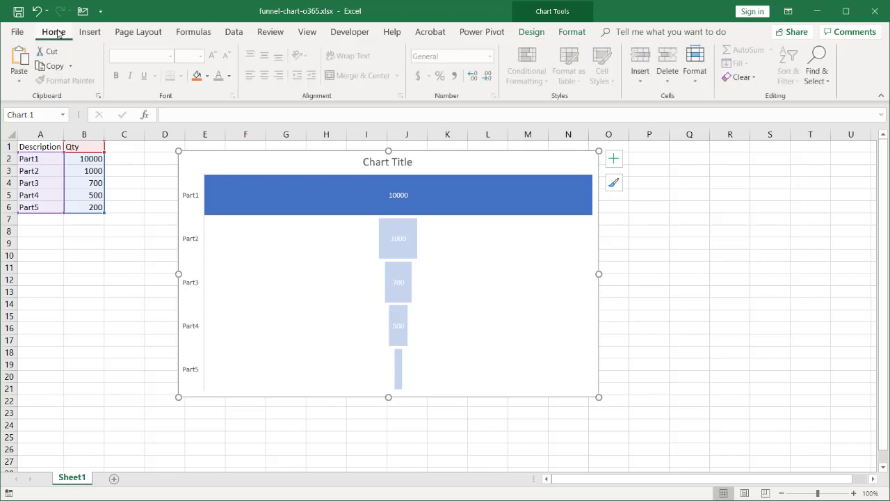
click(197, 75)
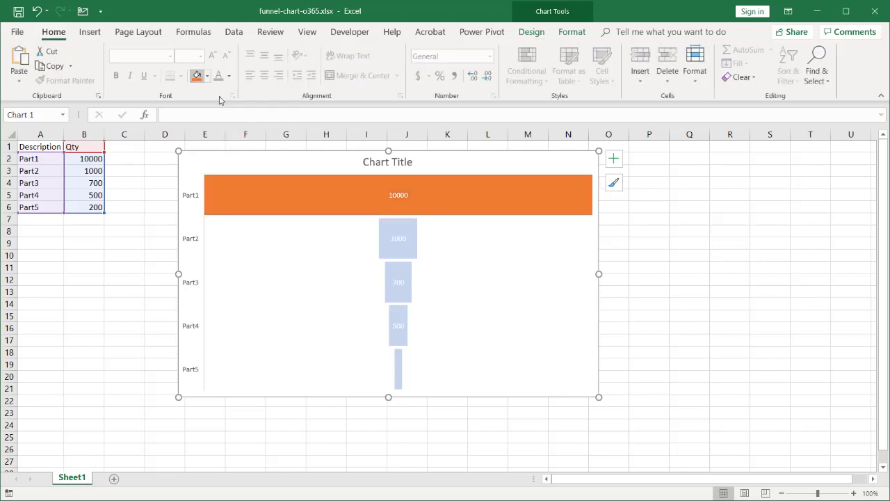
click(400, 233)
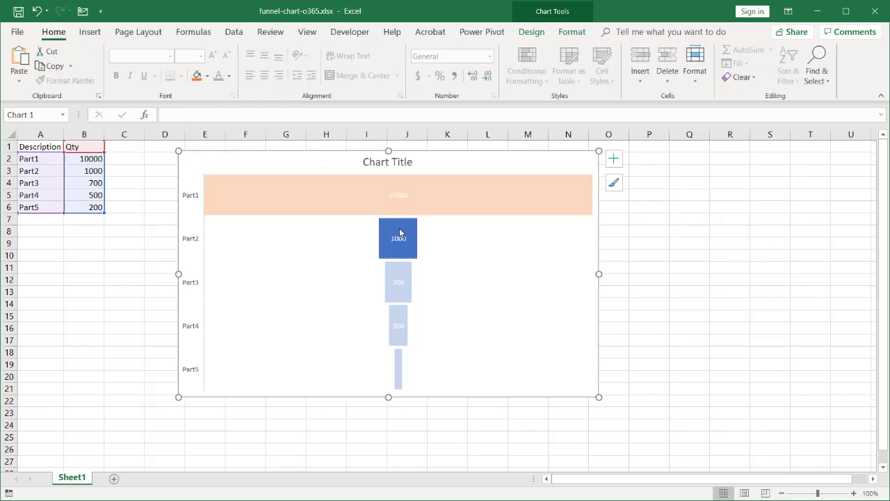
click(209, 77)
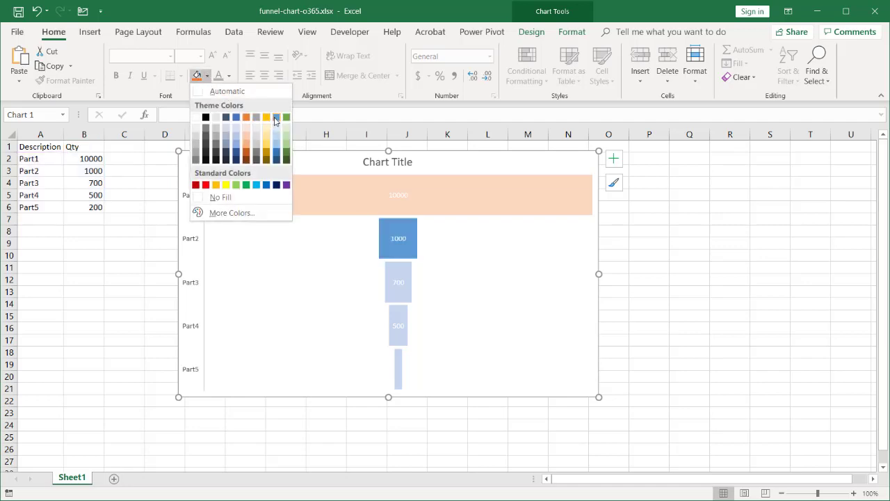
click(277, 122)
Step: Fill only the Part3 bar green, undoing an accidental green fill of all bars
click(398, 282)
click(397, 281)
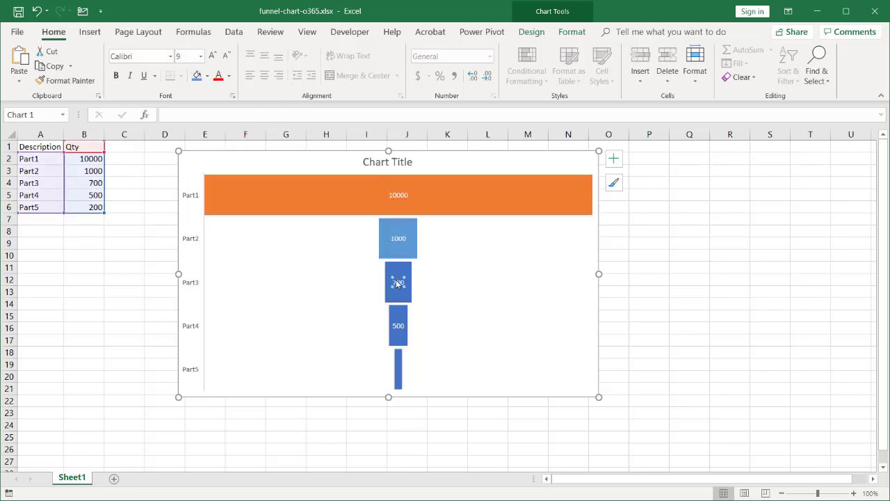
click(393, 276)
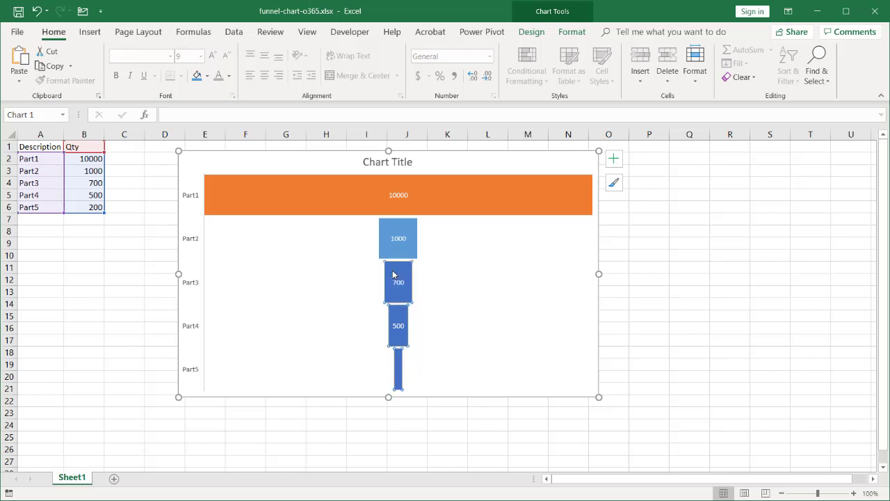
click(208, 76)
click(287, 117)
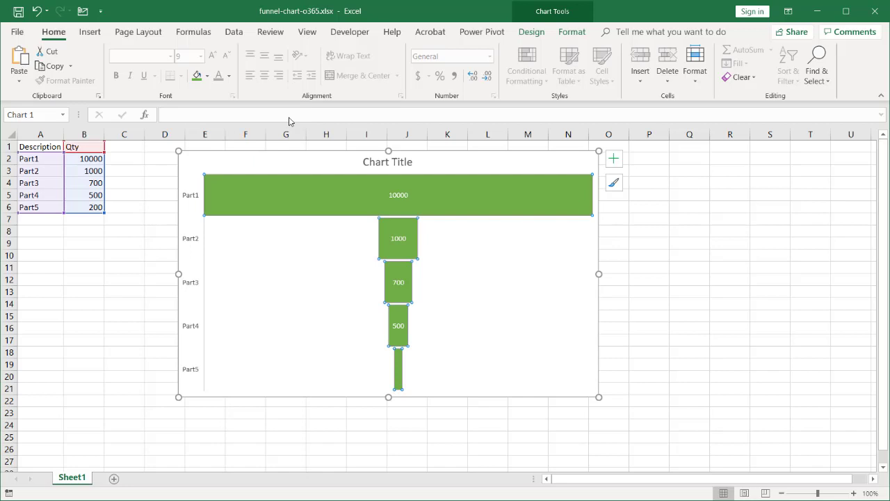
key(ctrl+z)
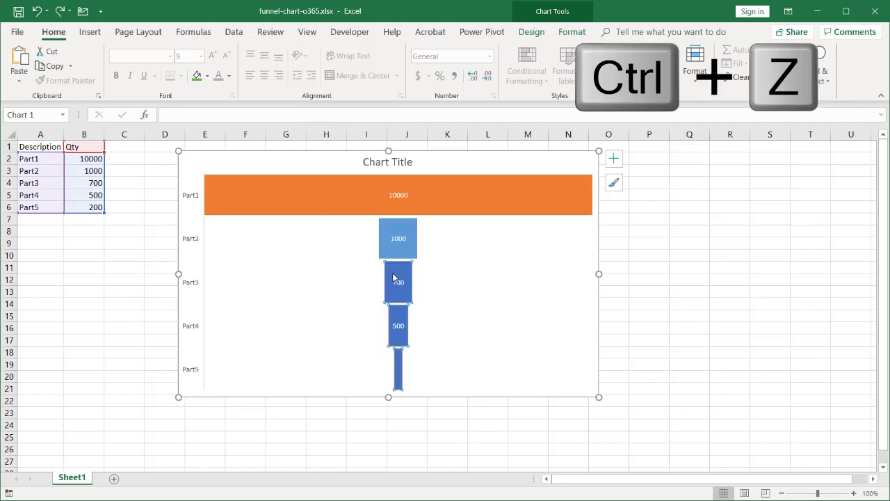
click(393, 275)
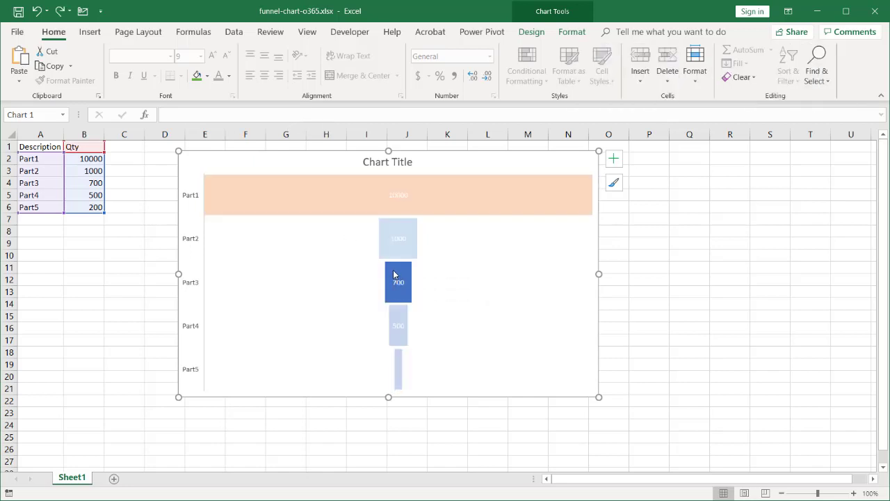
click(196, 75)
Step: Colour the Part5 bar gold and deselect the chart
click(318, 268)
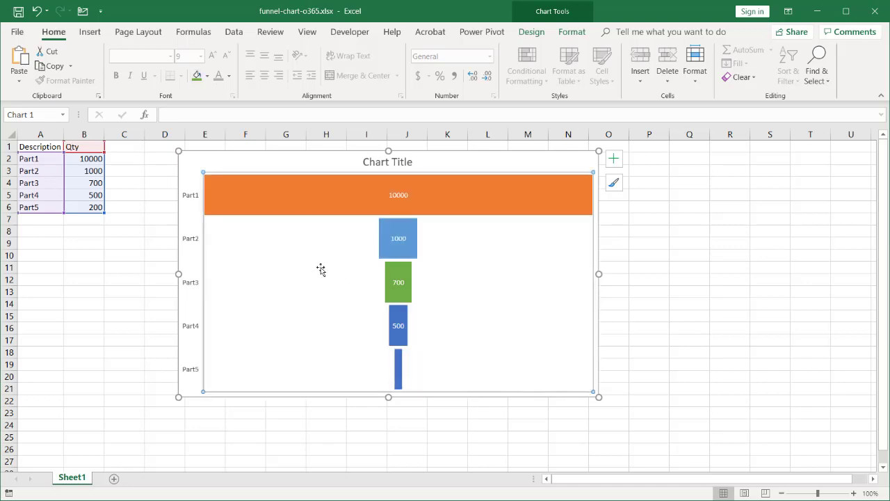
click(401, 319)
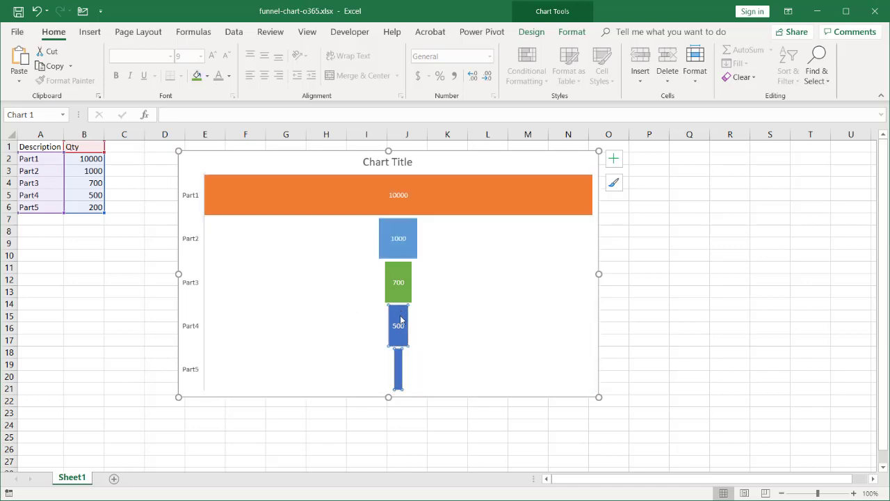
click(400, 372)
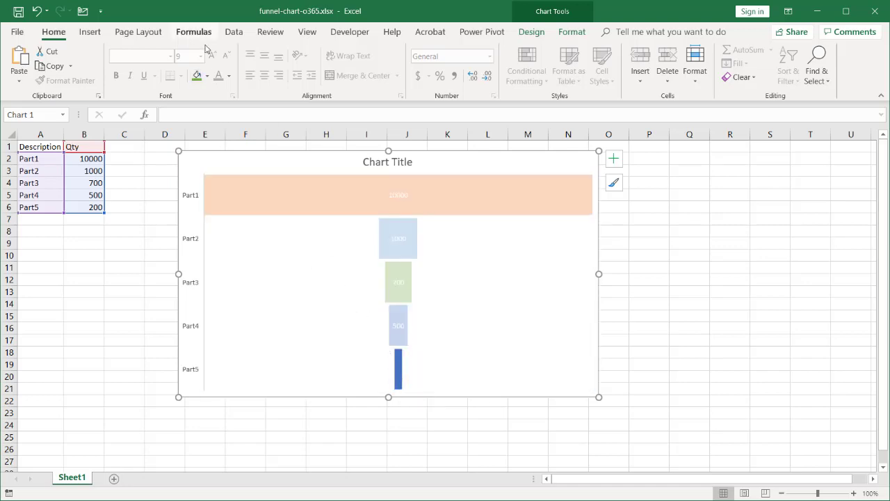
click(206, 76)
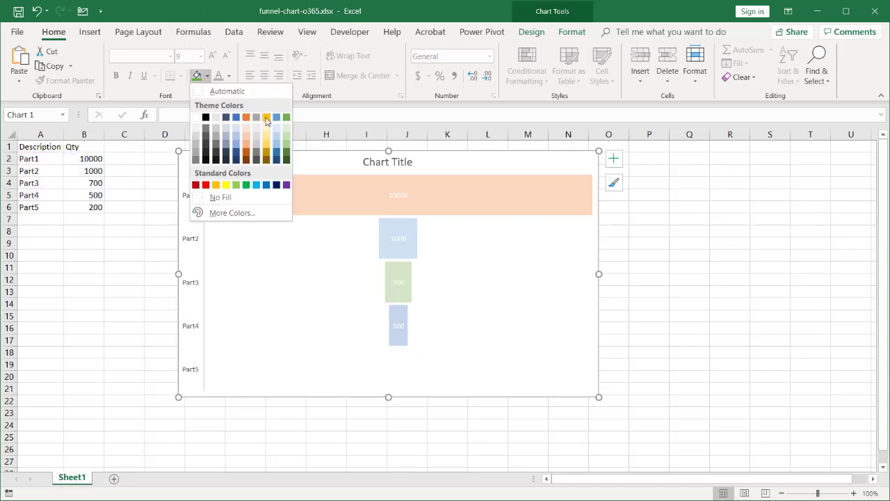
click(267, 119)
click(728, 380)
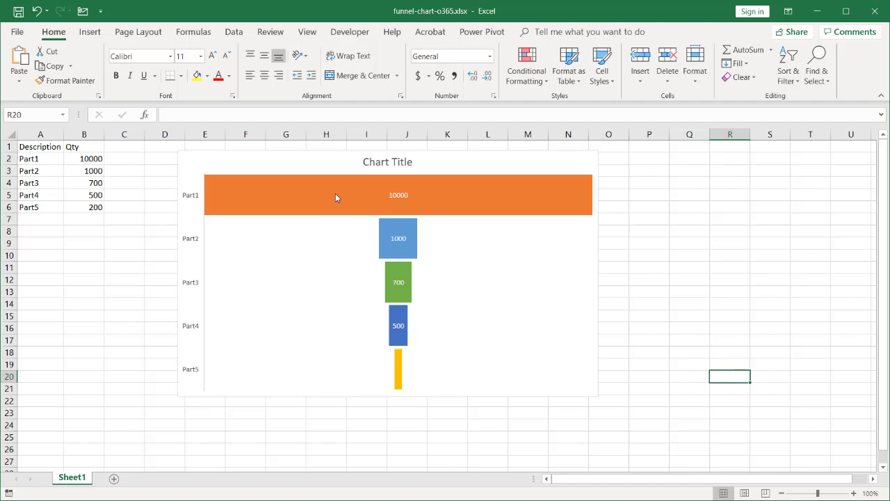
key(Left)
key(Left)
key(Up)
key(Up)
key(Up)
key(Up)
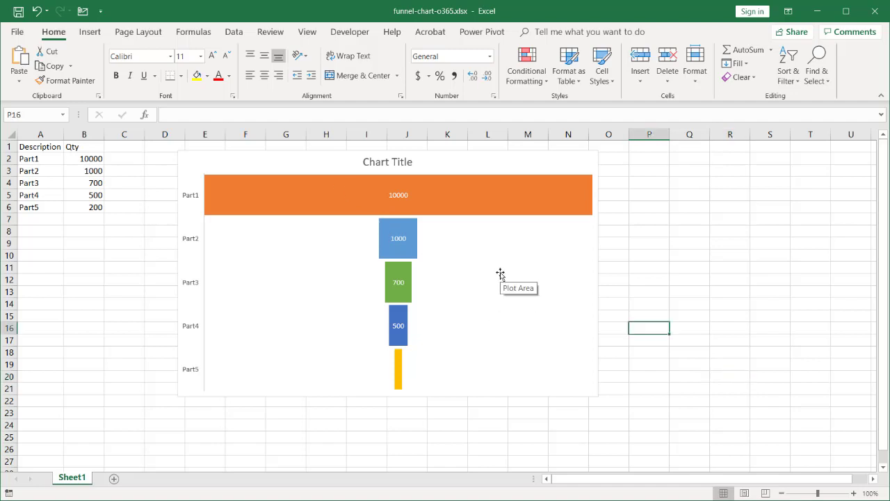
Step: In Format Data Labels, leave Series Name and Category Name off so labels show values only
click(394, 195)
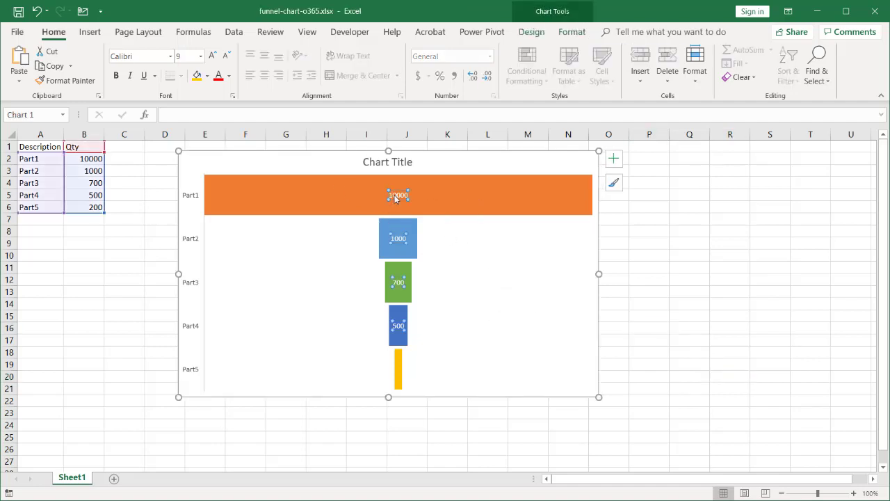
right_click(394, 197)
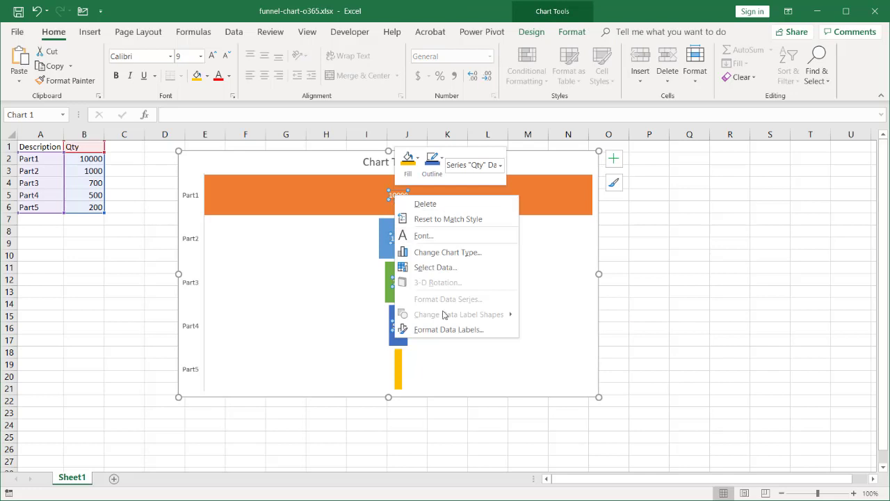
click(447, 331)
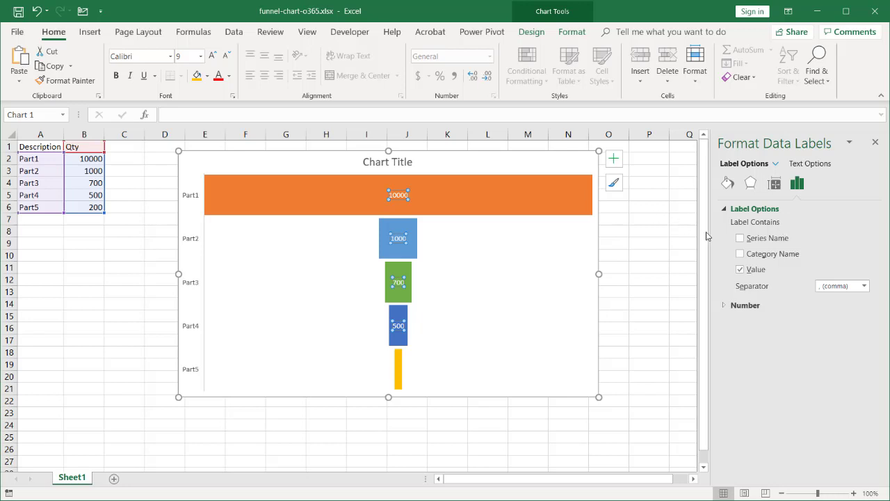
click(738, 238)
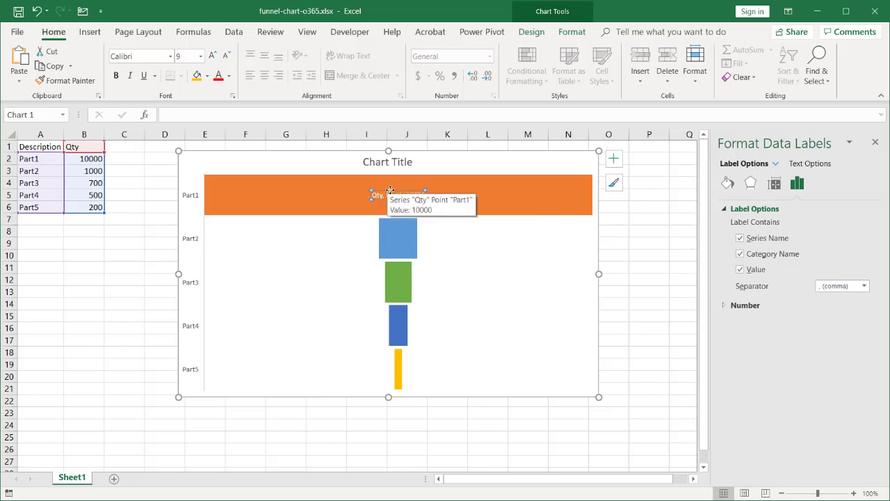
click(742, 238)
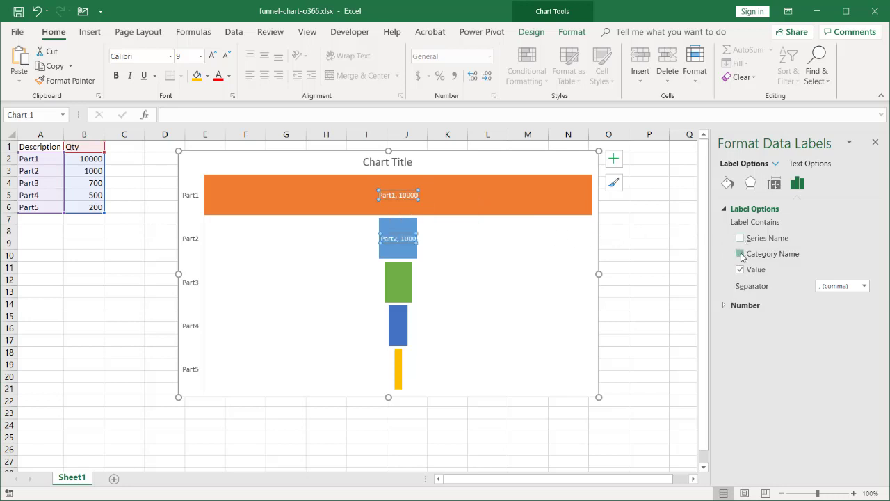
click(740, 254)
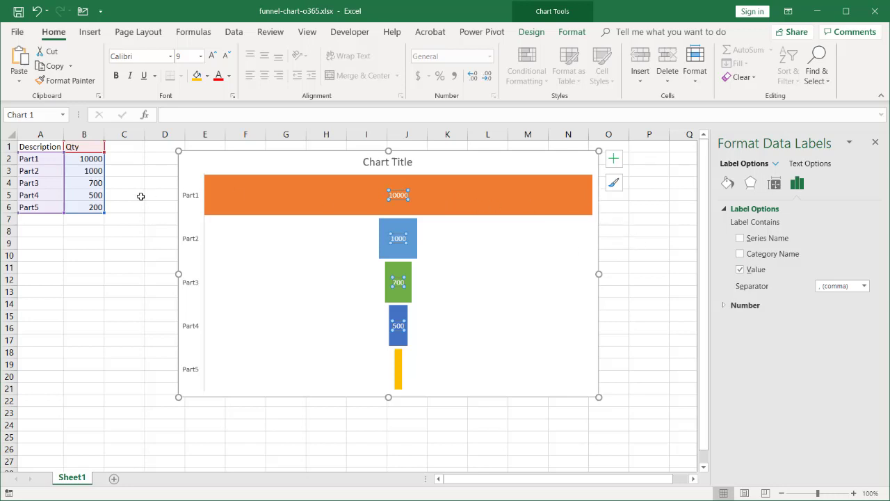
click(484, 296)
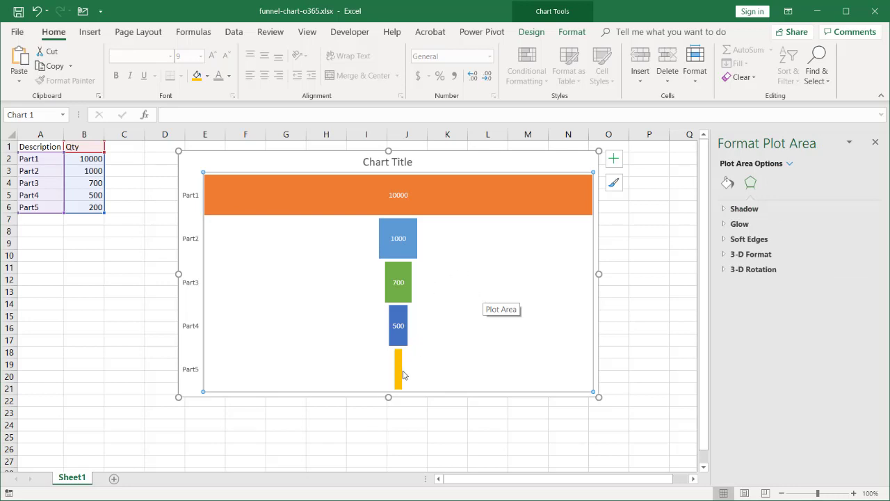
Step: Stretch the funnel chart wider and down to about row 27
mouse_move(400, 364)
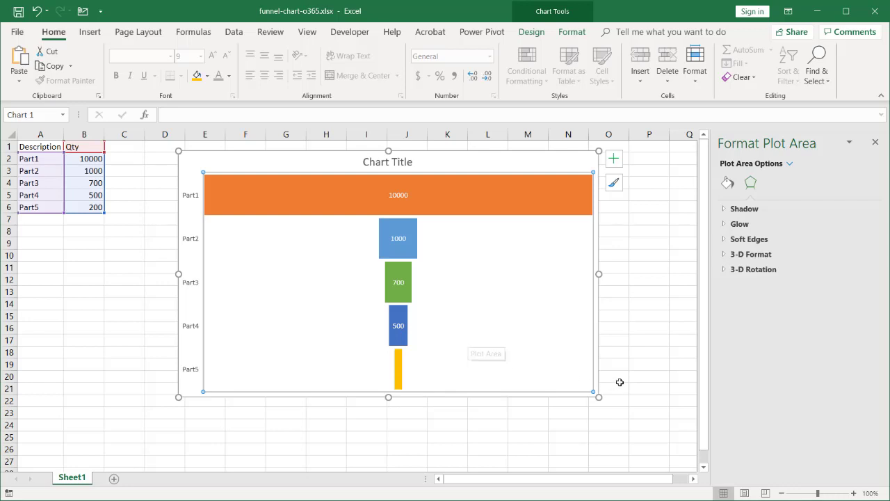
click(633, 365)
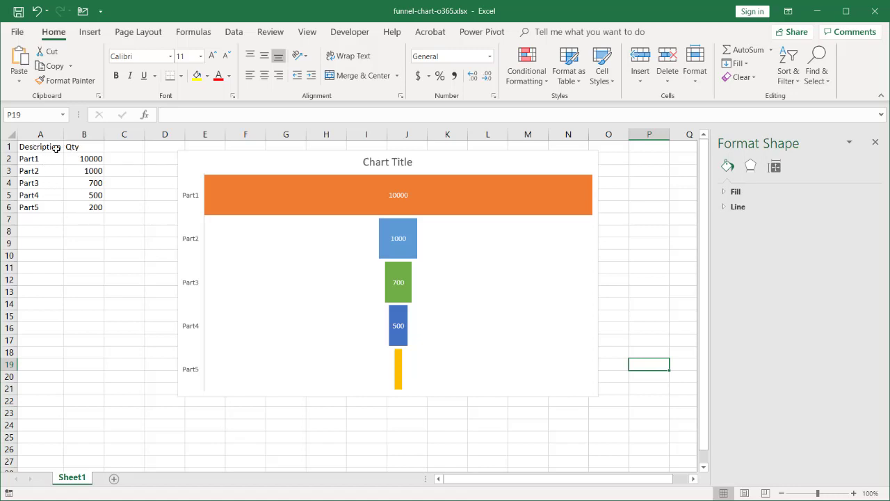
drag(56, 148, 100, 199)
drag(99, 199, 97, 207)
click(492, 355)
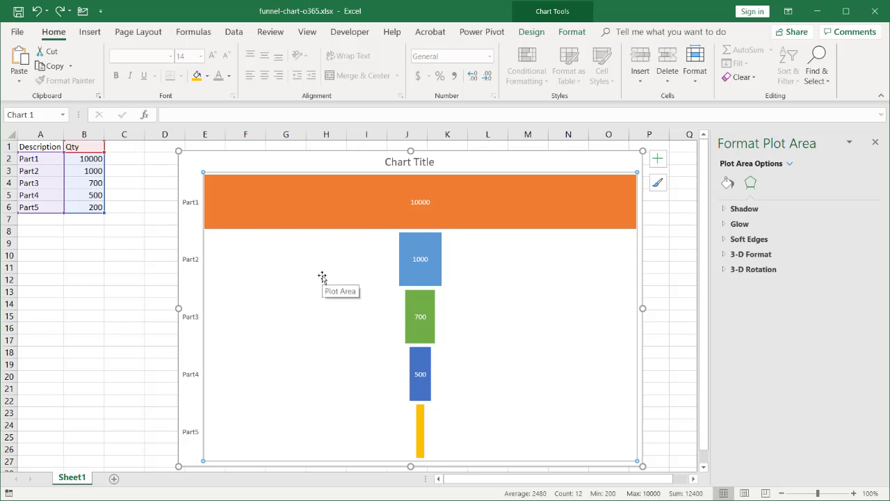
click(96, 196)
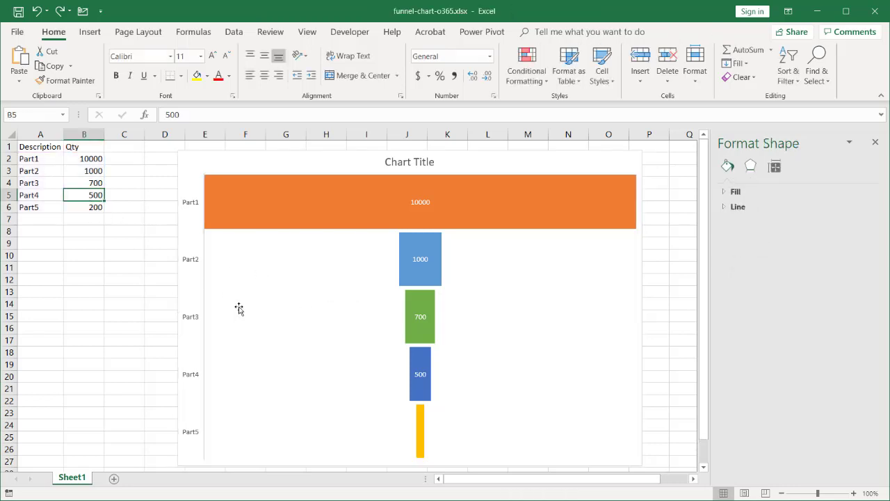
Step: Apply All Borders to the A1:B6 table, undoing an accidental move
click(77, 206)
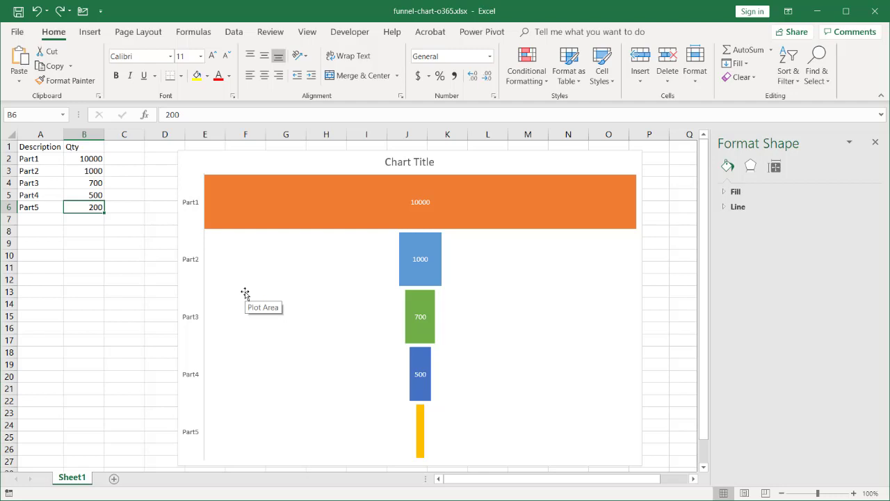
drag(90, 204, 44, 147)
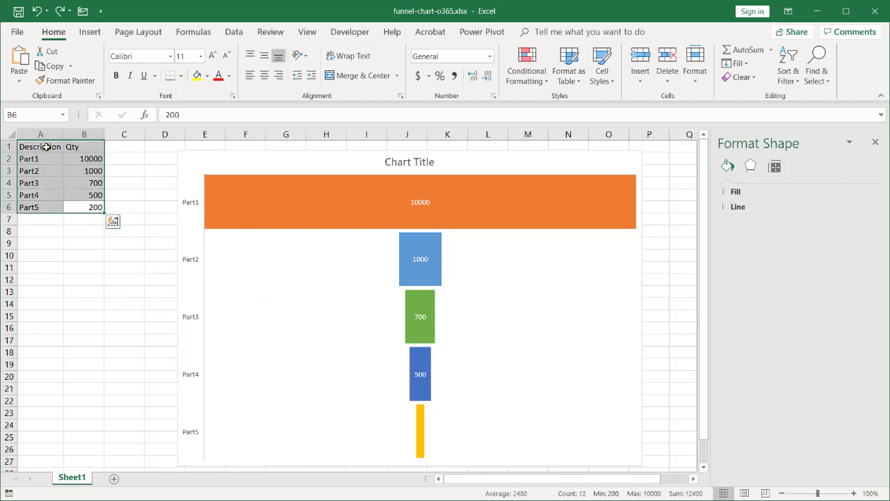
click(180, 75)
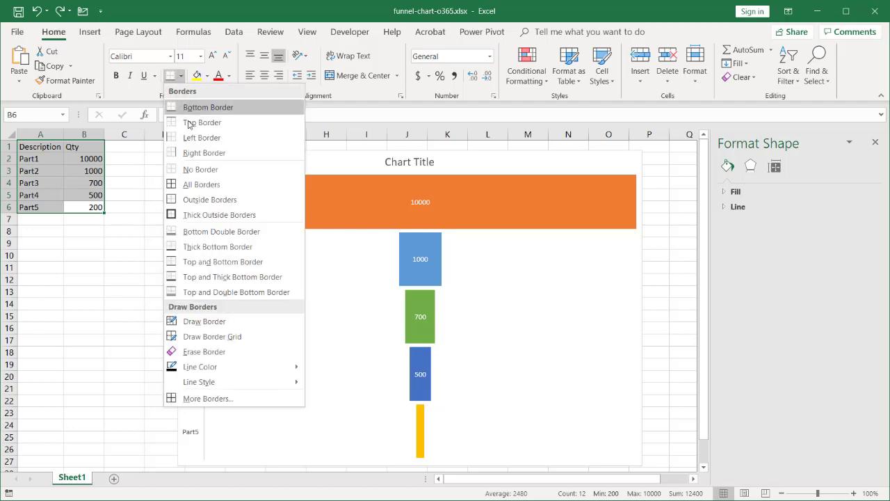
click(198, 183)
drag(43, 141, 68, 144)
key(ctrl+z)
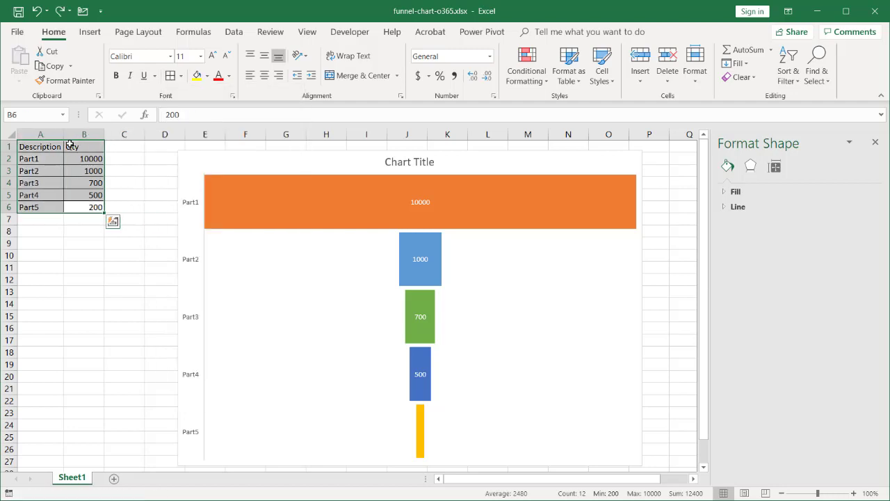
Step: Give the A1:B1 header row the Accent5 cell style
click(45, 147)
drag(62, 147, 78, 147)
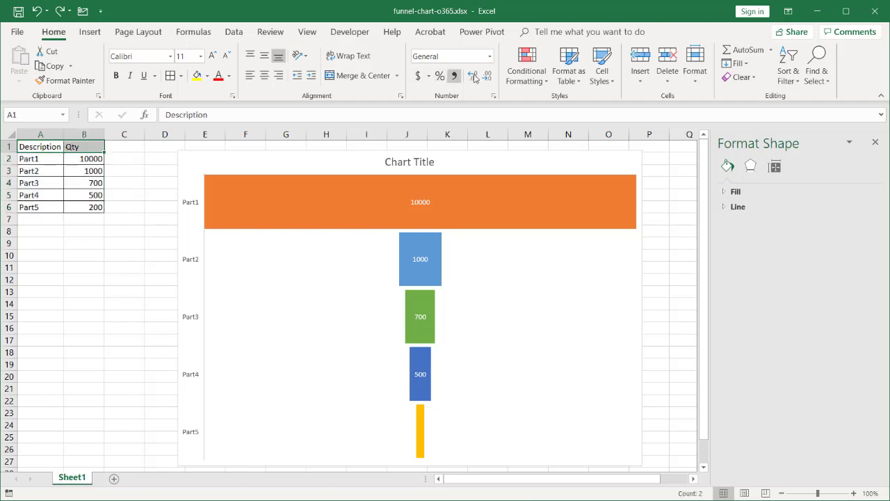
click(608, 81)
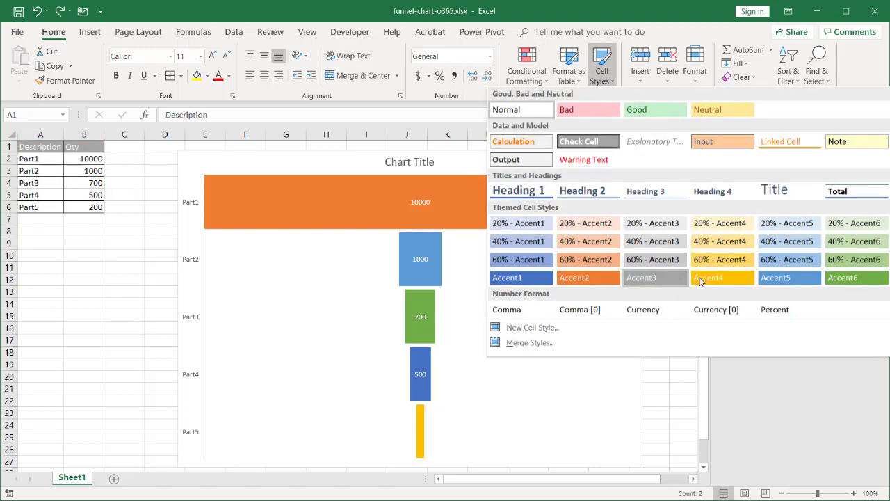
click(783, 280)
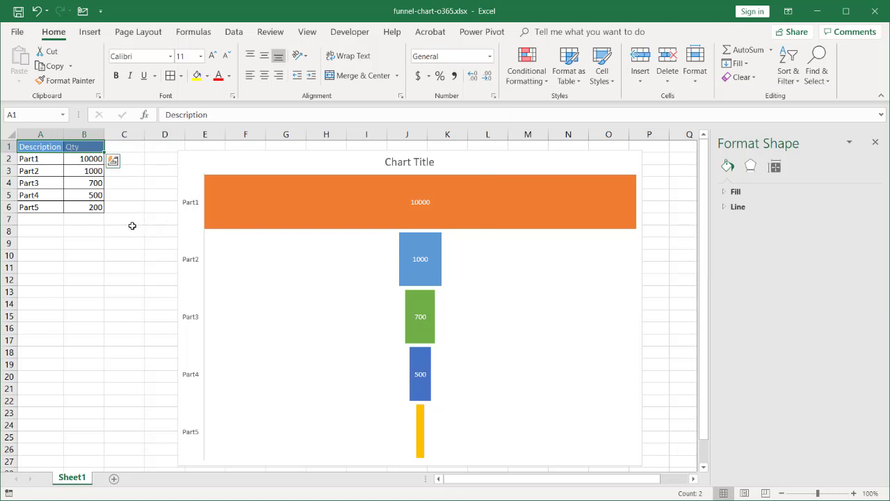
drag(89, 203, 44, 148)
Step: Paste A1:B6 as a linked picture and move it into the chart left of the Part4 bar
key(ctrl+c)
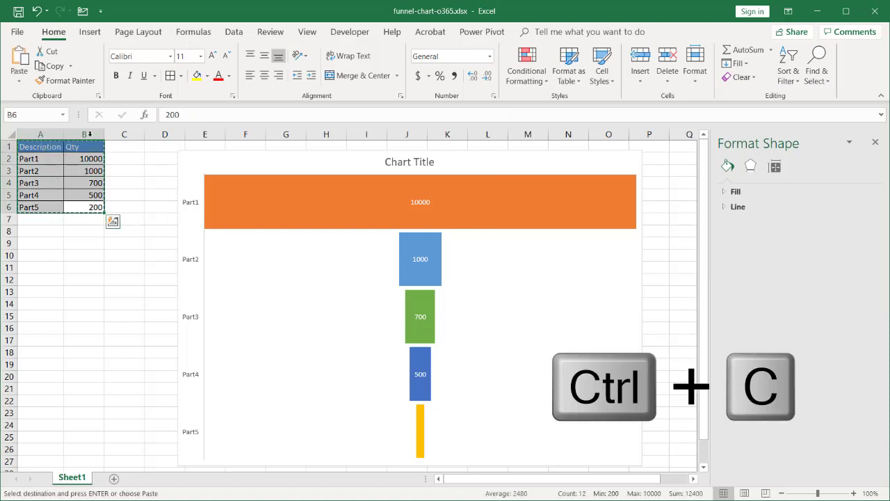
click(19, 80)
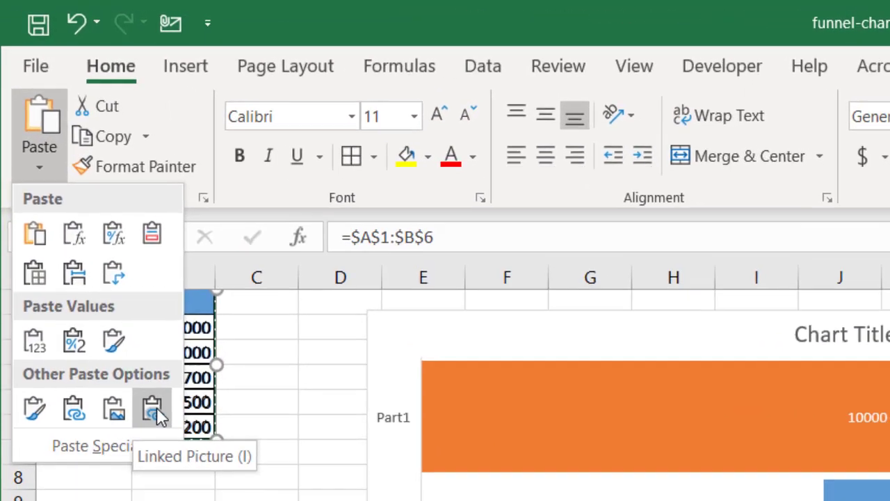
click(175, 430)
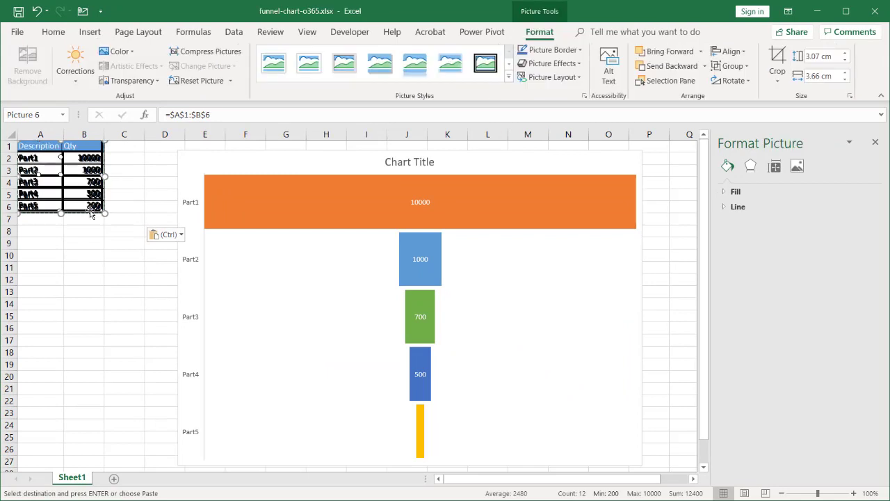
drag(90, 215, 334, 410)
click(88, 351)
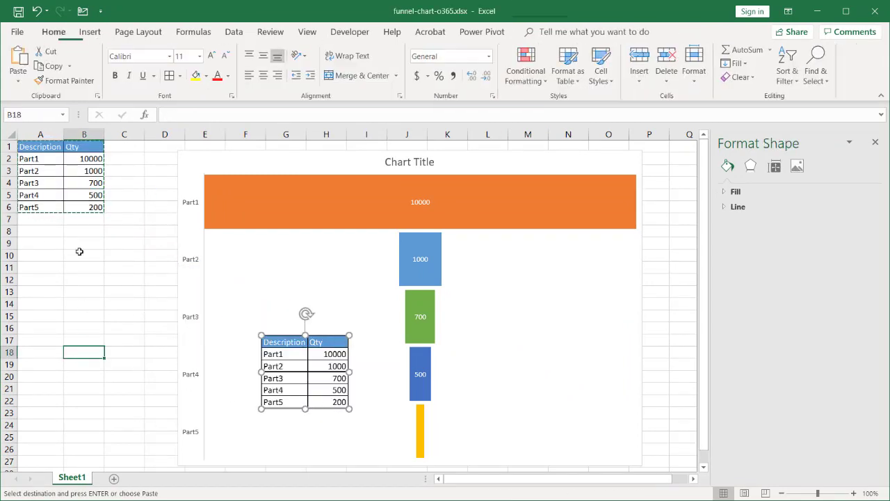
click(83, 207)
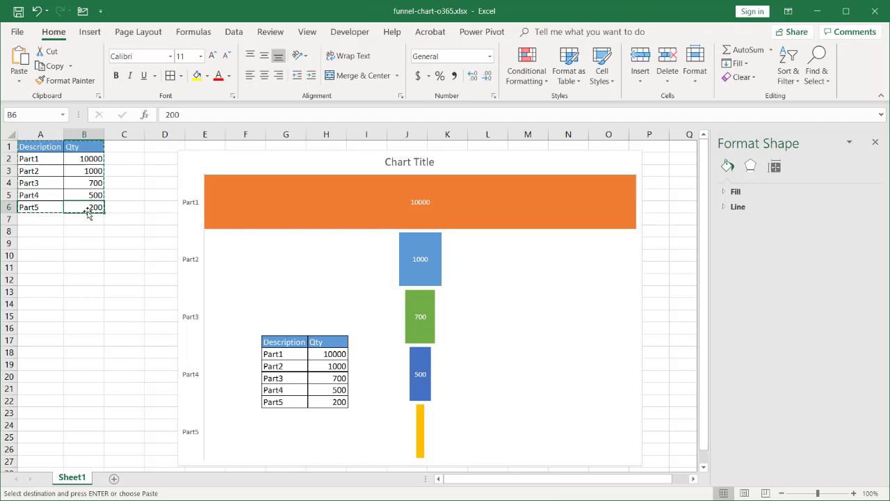
Step: Enter 100 as Part5's quantity in cell B6
text(10)
key(Return)
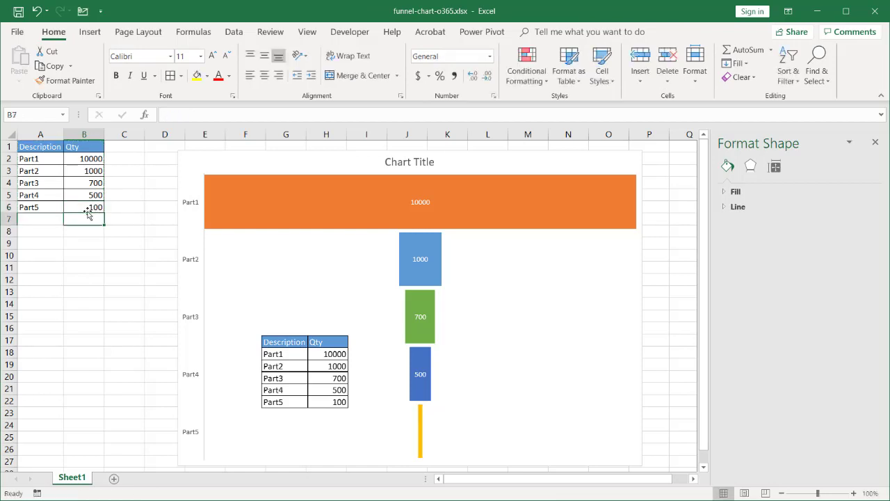